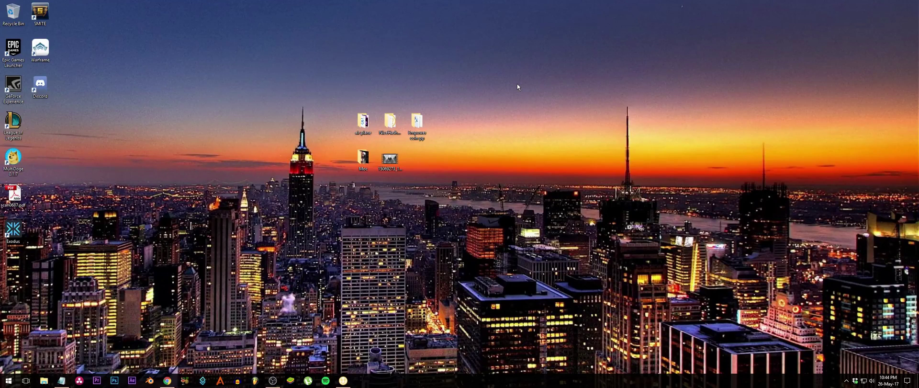
pyautogui.rightClick(163, 113)
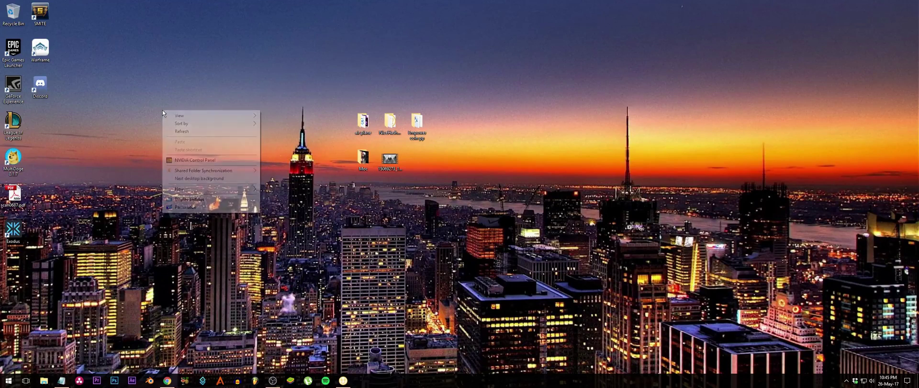
pyautogui.click(184, 132)
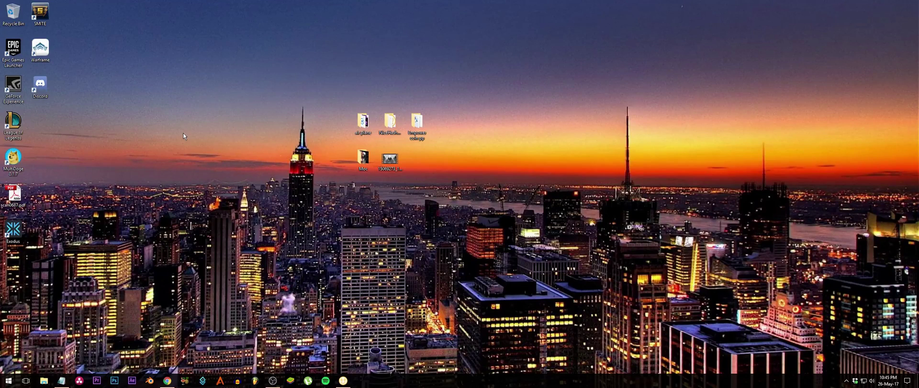
pyautogui.rightClick(174, 72)
pyautogui.click(182, 94)
pyautogui.rightClick(191, 93)
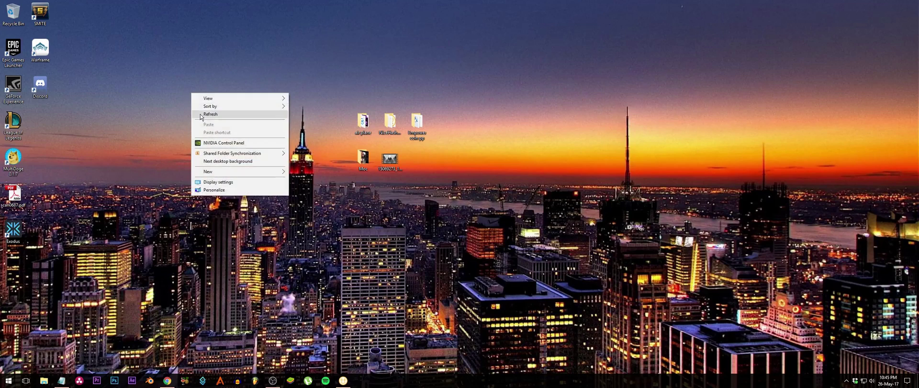
pyautogui.click(200, 114)
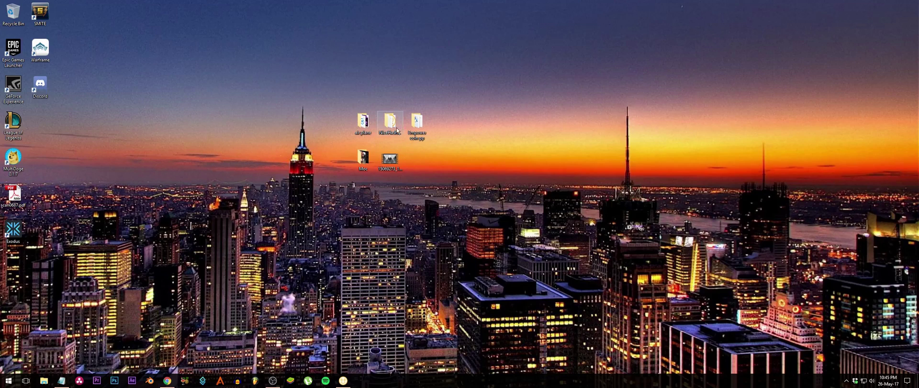
pyautogui.moveTo(391, 130)
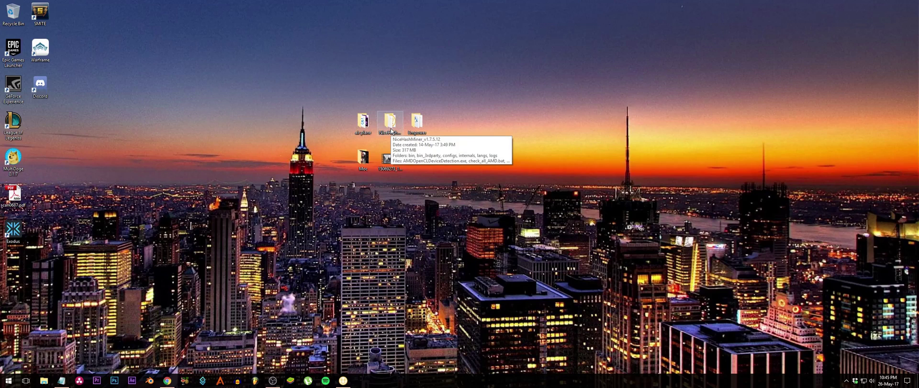
pyautogui.rightClick(142, 127)
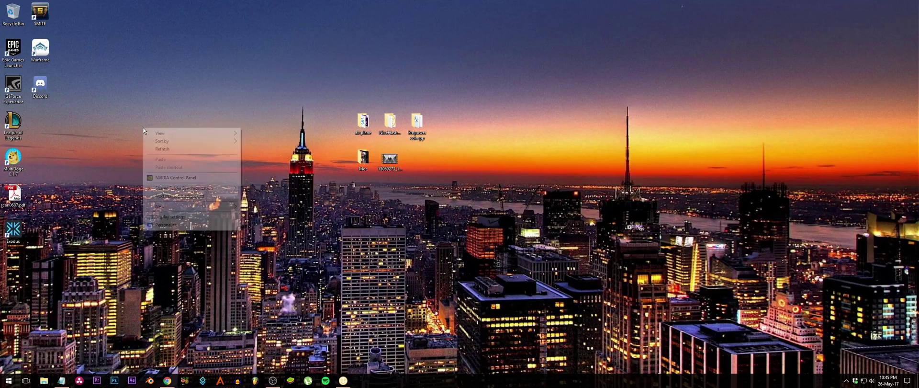
pyautogui.click(160, 148)
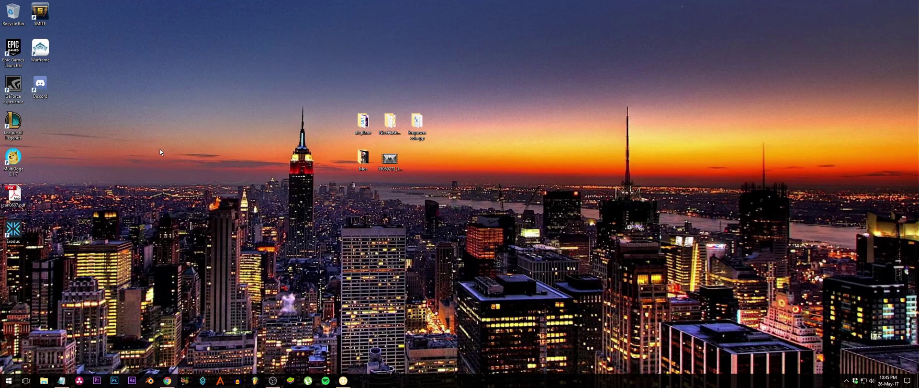
pyautogui.click(166, 380)
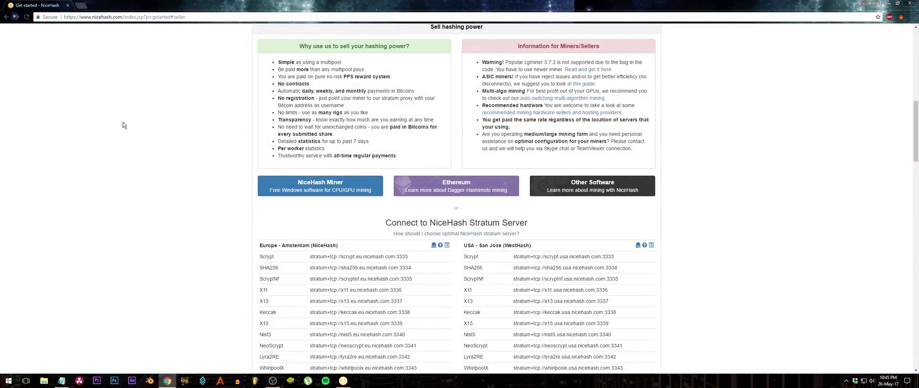
pyautogui.scroll(10, 123, 134)
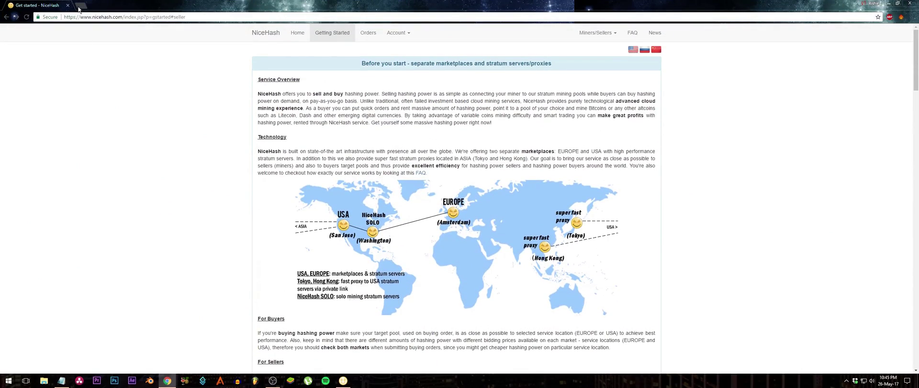
pyautogui.click(80, 6)
pyautogui.write('w')
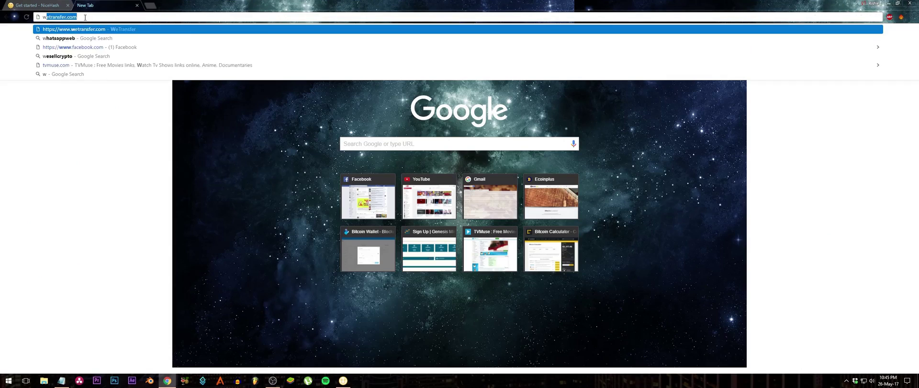
pyautogui.write('ww.ni')
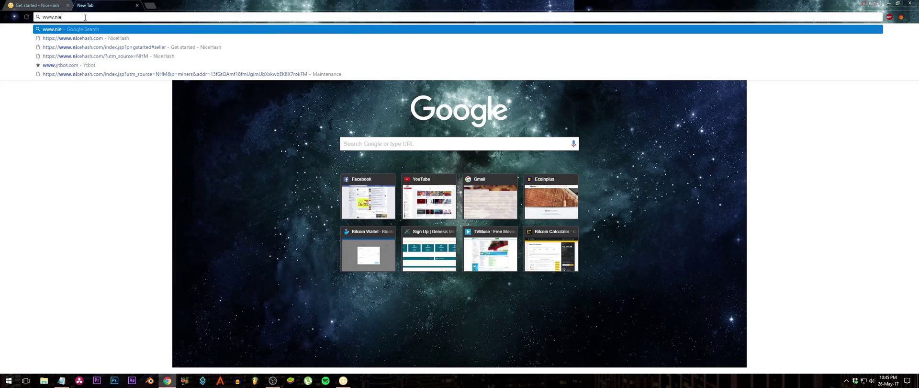
pyautogui.write('c')
pyautogui.press('Return')
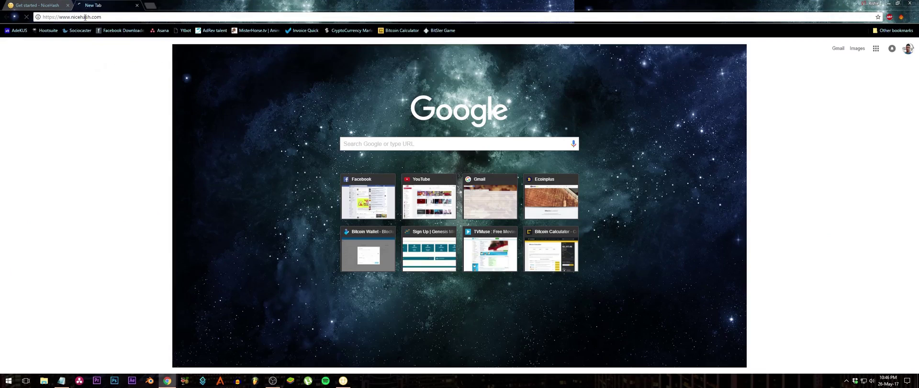
pyautogui.middleClick(30, 7)
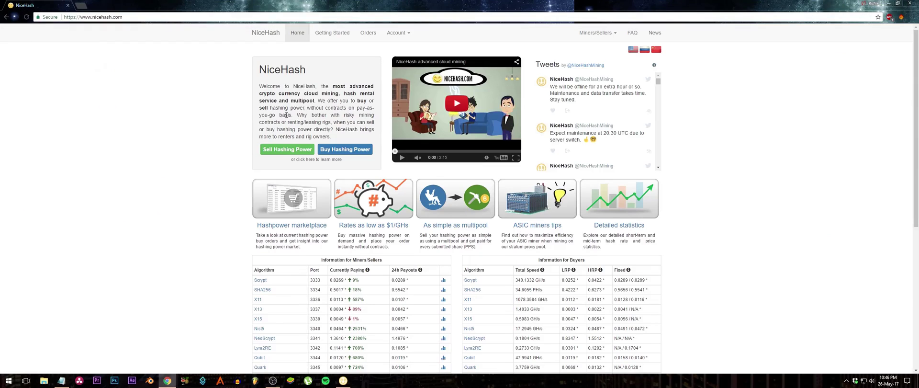
# - Go to the hashing power selling section from the NiceHash home page and open the NiceHash Miner page
pyautogui.scroll(-2, 156, 68)
pyautogui.scroll(2, 239, 119)
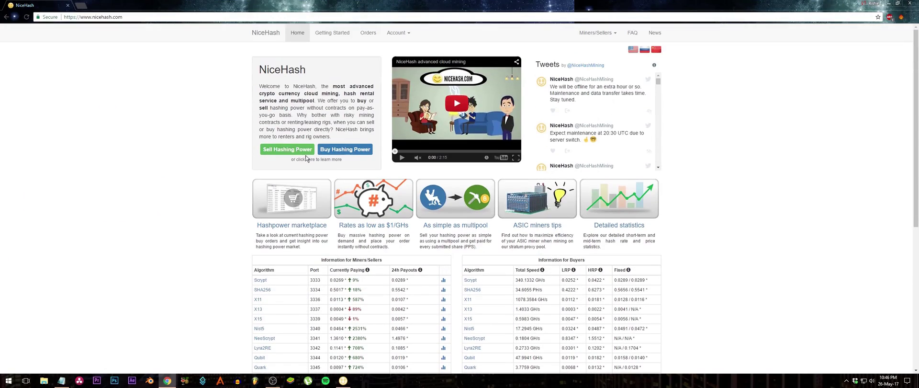
pyautogui.click(280, 152)
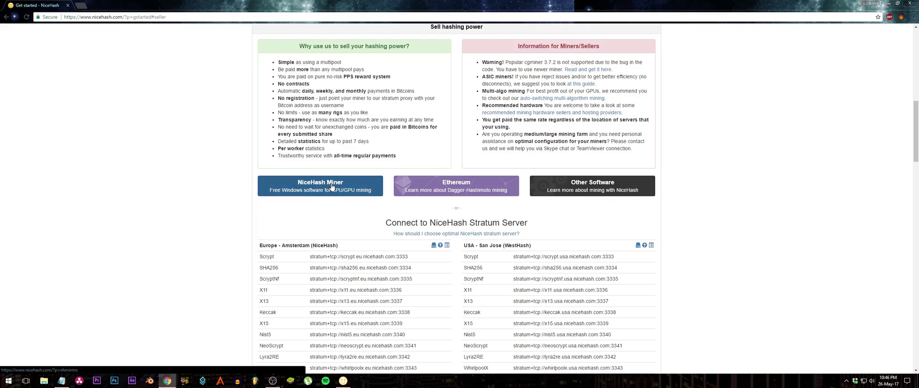
pyautogui.click(331, 188)
pyautogui.scroll(-1, 218, 139)
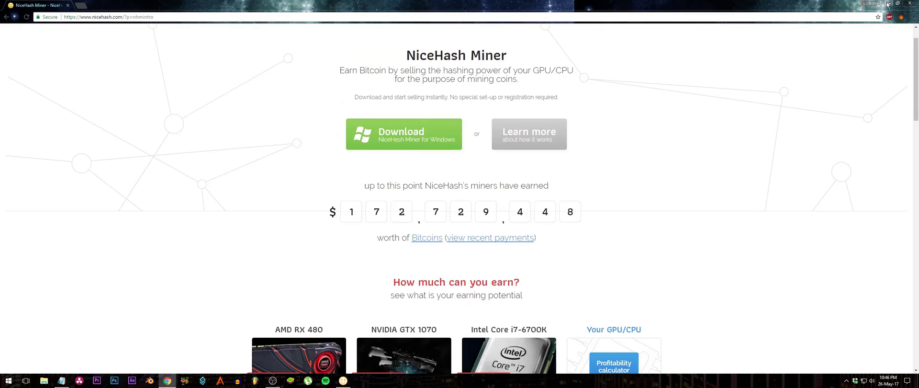
pyautogui.press('super+d')
pyautogui.click(393, 132)
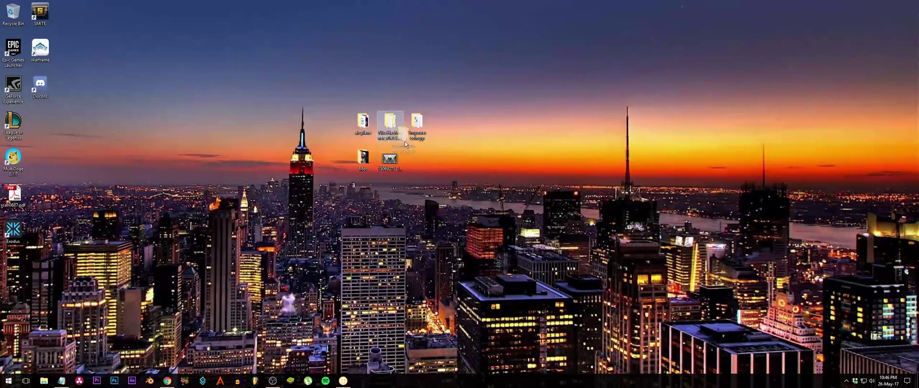
pyautogui.click(167, 381)
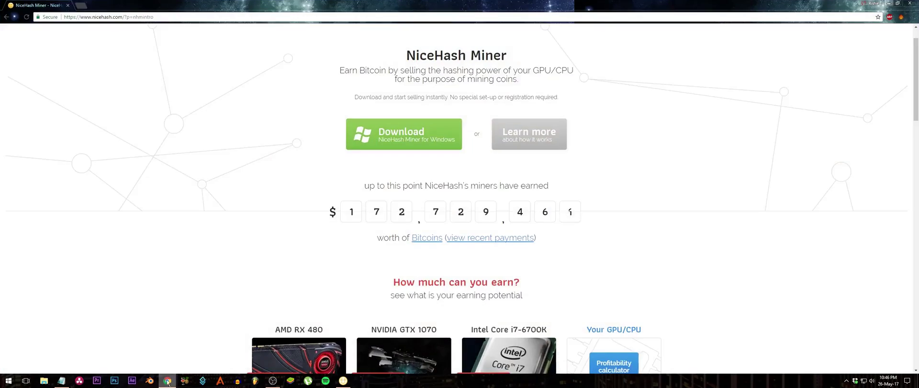
# - Open the Profitability calculator offered for your own GPU/CPU on the NiceHash Miner page
pyautogui.scroll(-4, 246, 157)
pyautogui.scroll(4, 247, 157)
pyautogui.scroll(-4, 247, 157)
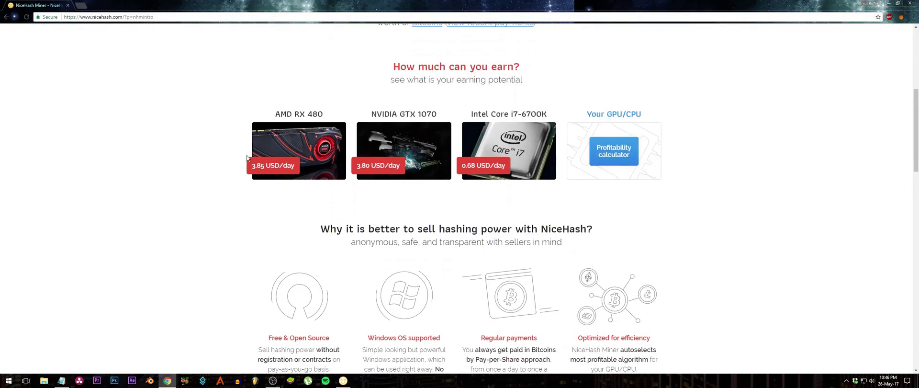
pyautogui.click(619, 158)
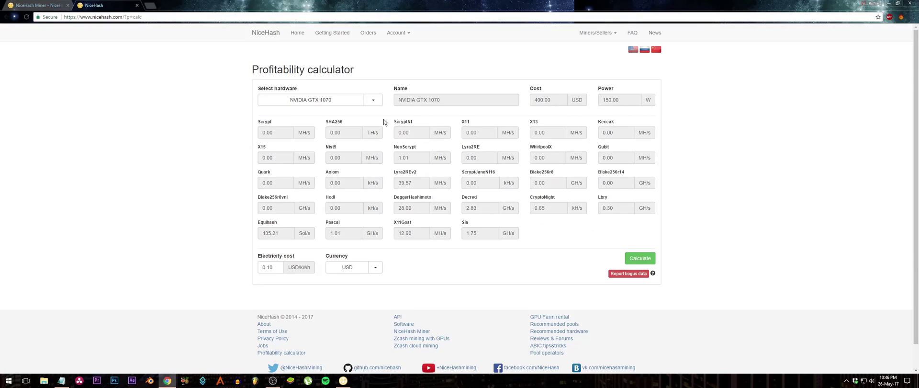
pyautogui.moveTo(251, 69); pyautogui.dragTo(369, 74)
pyautogui.click(188, 102)
# - Choose BITMAIN Antminer T9 as the hardware in the profitability calculator
pyautogui.click(339, 102)
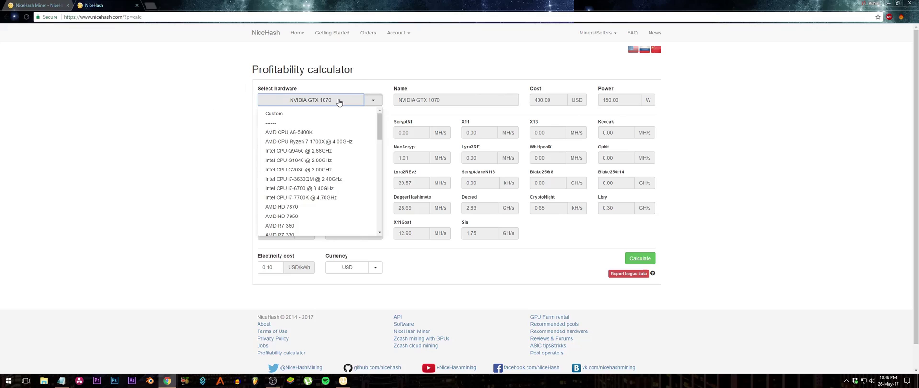
pyautogui.moveTo(380, 123); pyautogui.dragTo(378, 209)
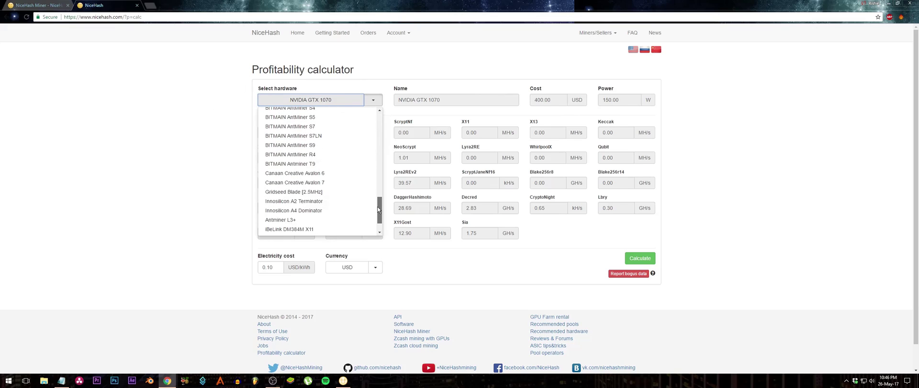
pyautogui.click(326, 164)
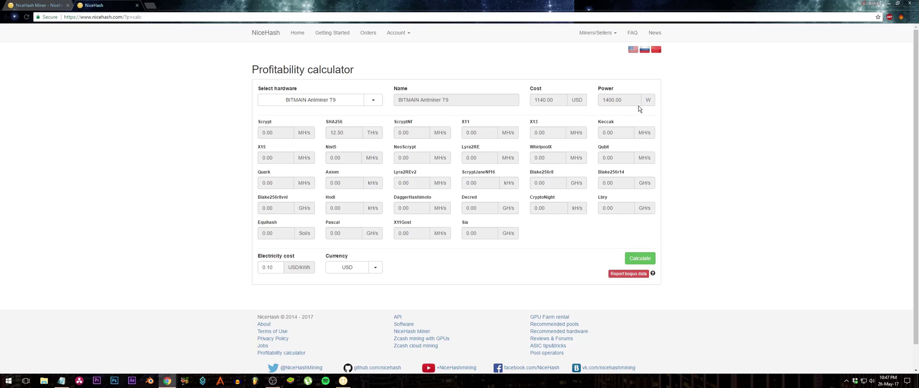
# - Choose NVIDIA GTX 1070 as the hardware and calculate its mining profitability
pyautogui.click(354, 109)
pyautogui.scroll(10, 335, 158)
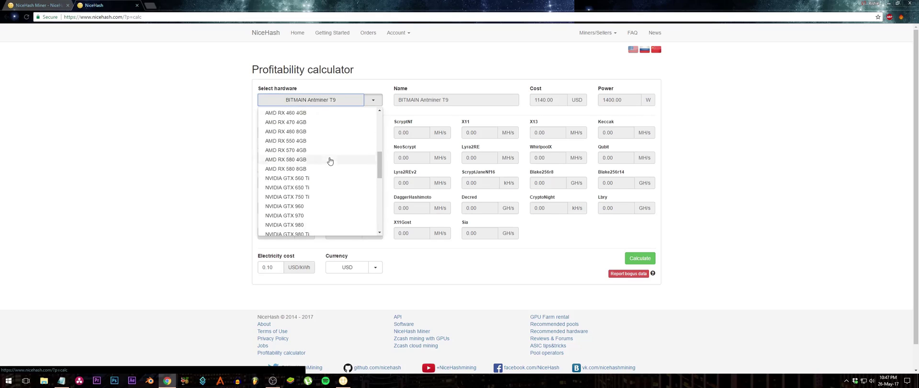
pyautogui.scroll(-8, 347, 160)
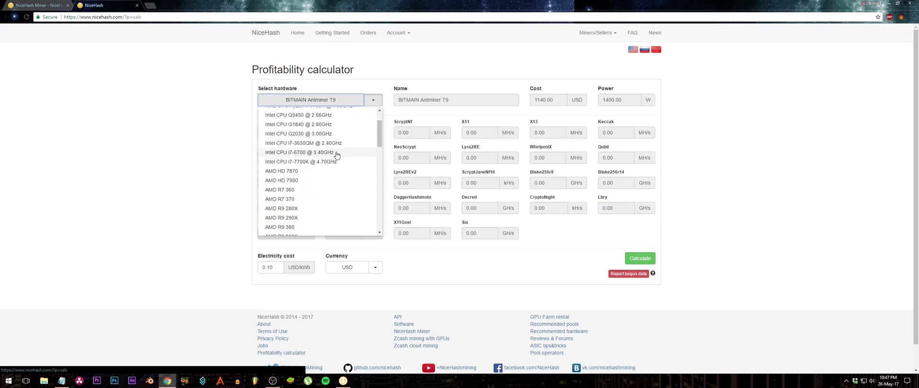
pyautogui.scroll(-4, 335, 147)
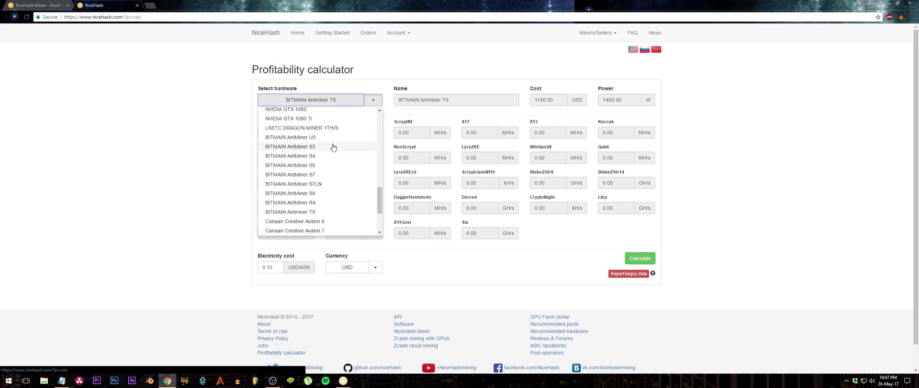
pyautogui.scroll(2, 326, 140)
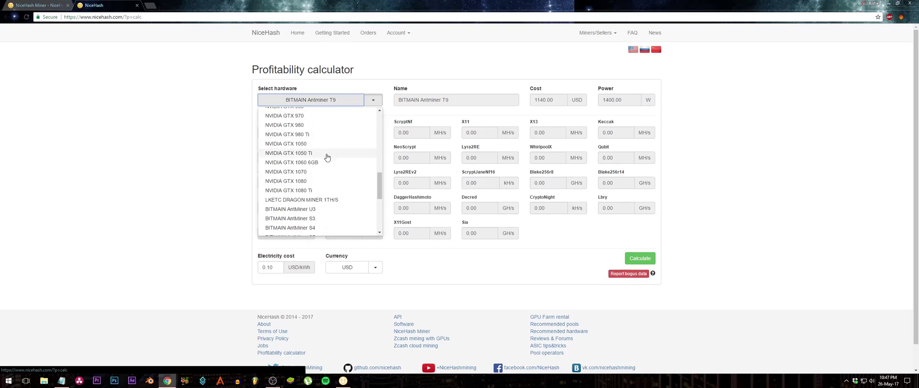
pyautogui.click(323, 172)
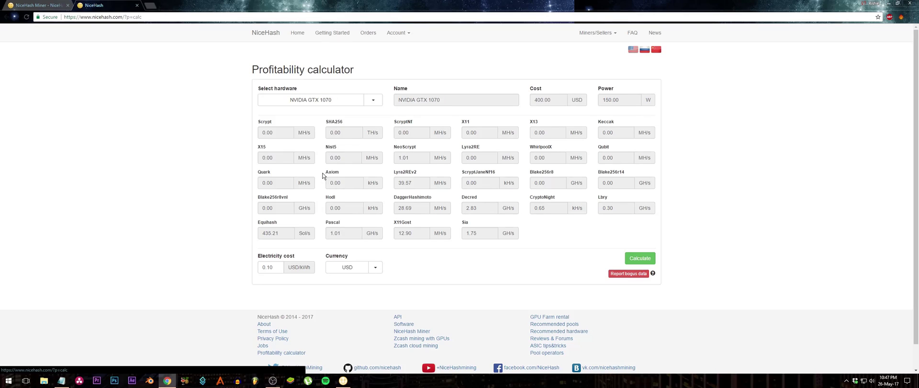
pyautogui.click(639, 258)
pyautogui.scroll(-5, 292, 151)
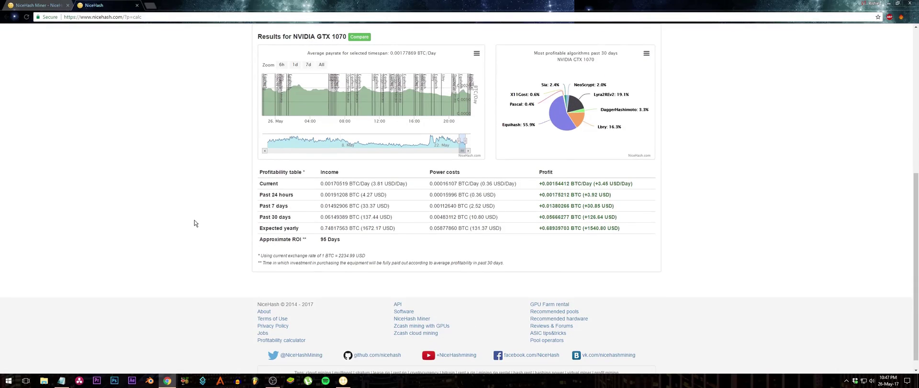
# - Examine the profitability table for the GTX 1070, including the profit for the past 30 days
pyautogui.moveTo(258, 241); pyautogui.dragTo(258, 167)
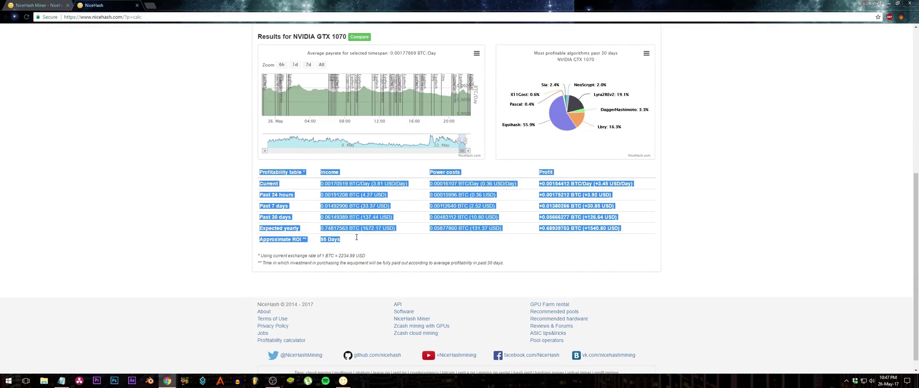
pyautogui.click(353, 240)
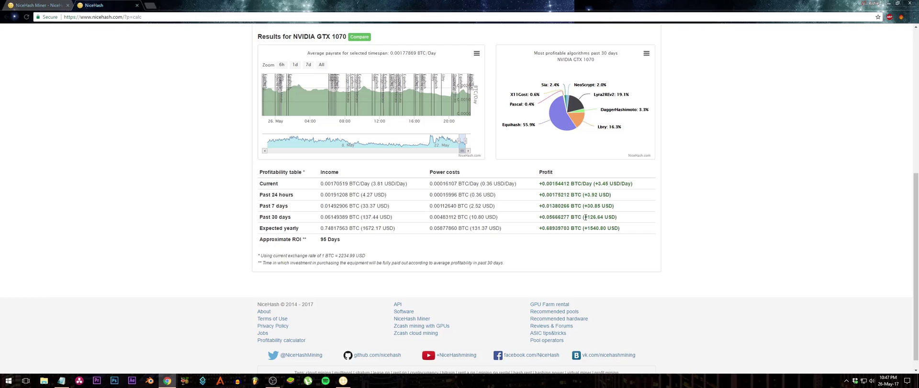
pyautogui.moveTo(586, 217); pyautogui.dragTo(606, 219)
pyautogui.click(700, 233)
pyautogui.scroll(5, 156, 202)
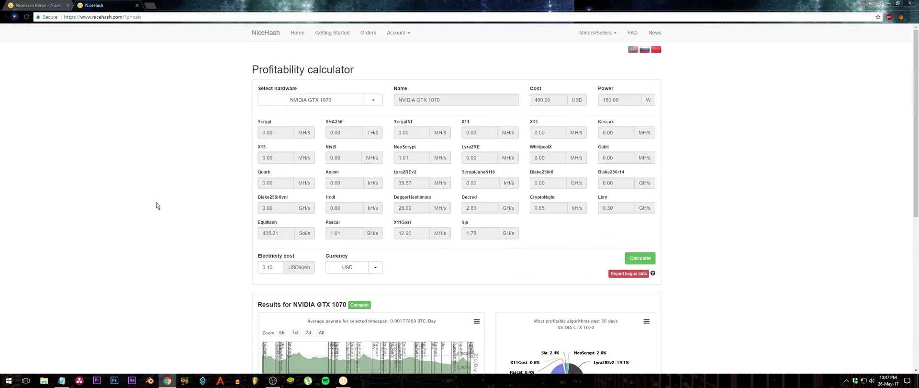
pyautogui.scroll(-1, 156, 206)
pyautogui.scroll(1, 156, 205)
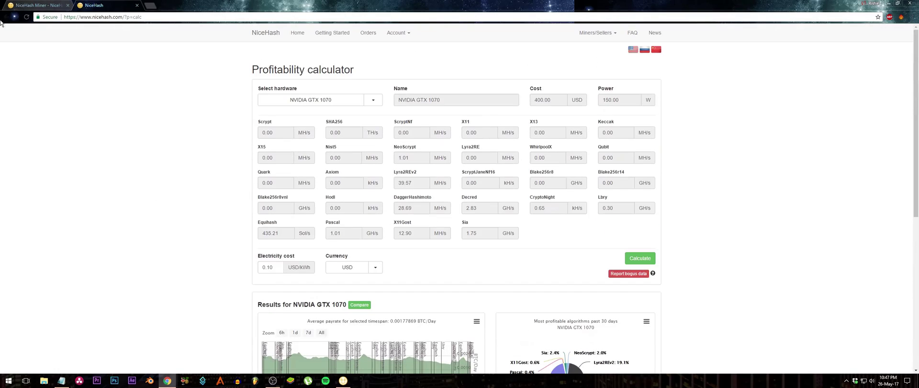
# - Close the profitability calculator tab and return to the download section of the NiceHash Miner page
pyautogui.middleClick(111, 7)
pyautogui.scroll(5, 178, 164)
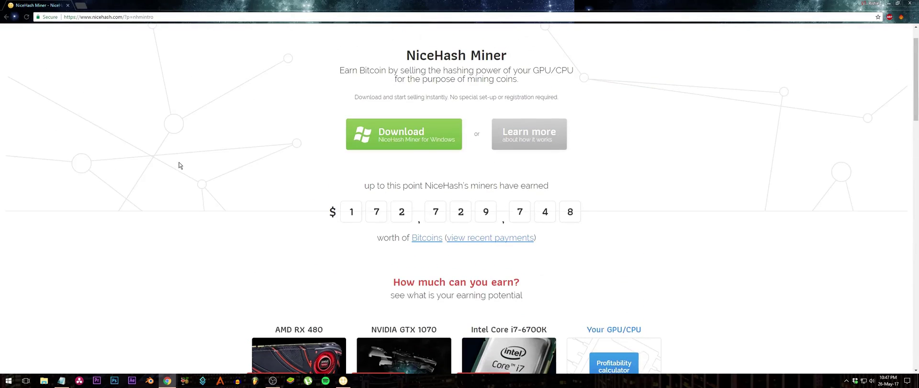
pyautogui.scroll(1, 180, 164)
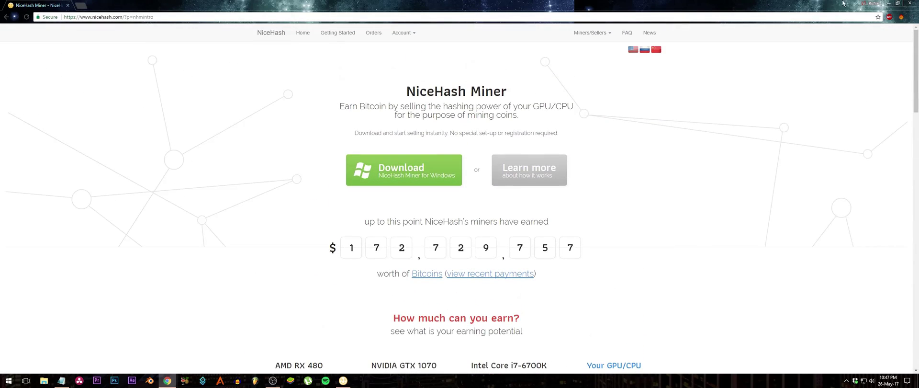
# - Minimize the browser, refresh the desktop, and open the NiceHashMiner_v1.7.5.12 folder, moving its window towards the middle of the desktop
pyautogui.click(888, 3)
pyautogui.rightClick(236, 75)
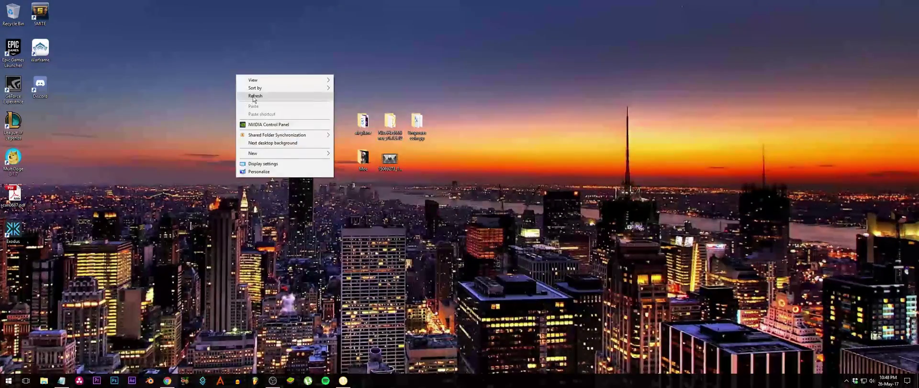
pyautogui.click(253, 97)
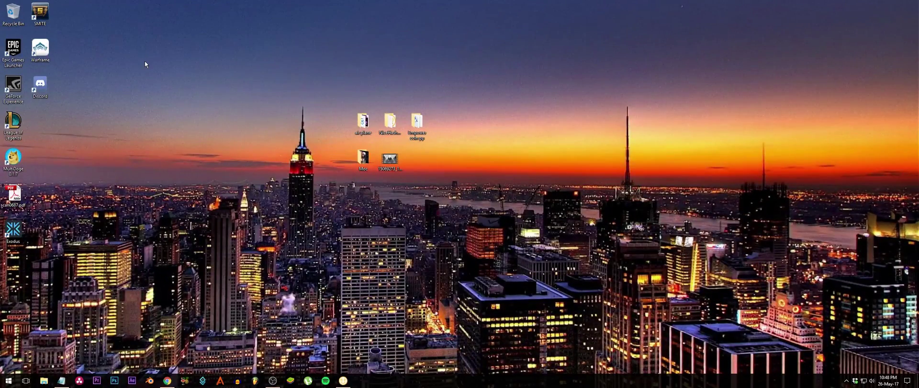
pyautogui.doubleClick(389, 124)
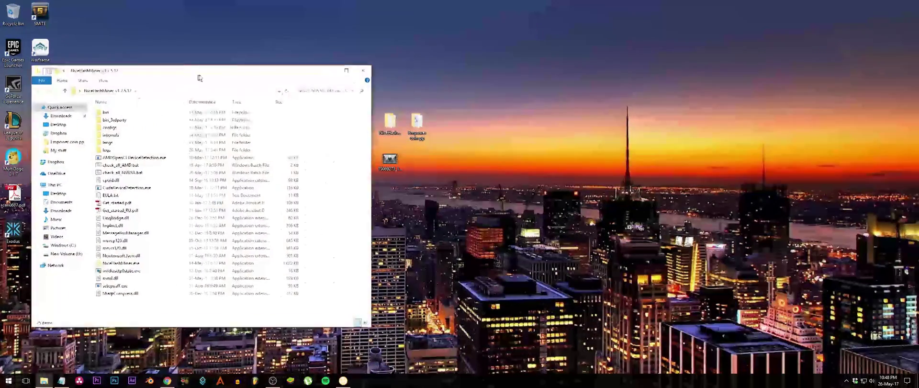
pyautogui.moveTo(198, 78); pyautogui.dragTo(341, 21)
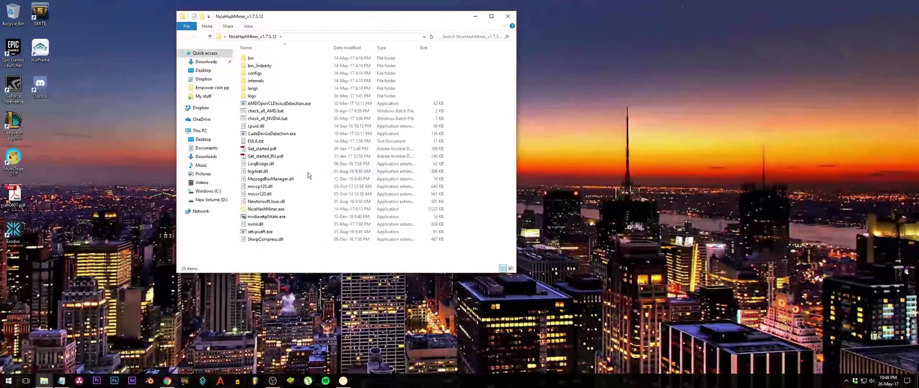
# - Launch NiceHashMiner.exe, dismiss the OpenCL.dll error, minimize the folder window, and move the miner window to a clear area
pyautogui.click(271, 211)
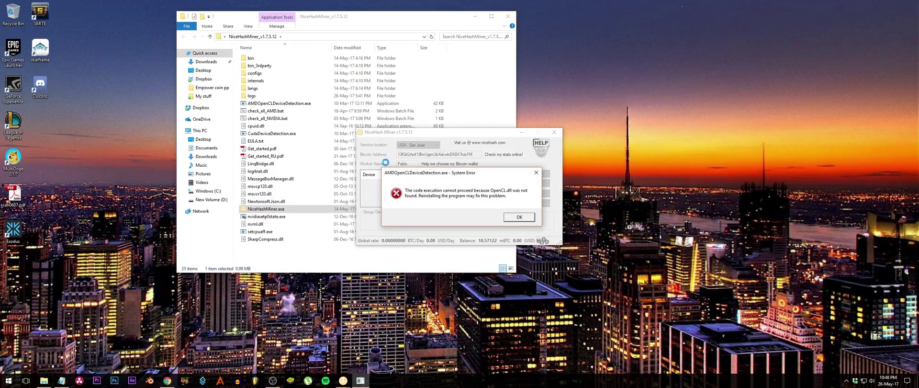
pyautogui.click(518, 217)
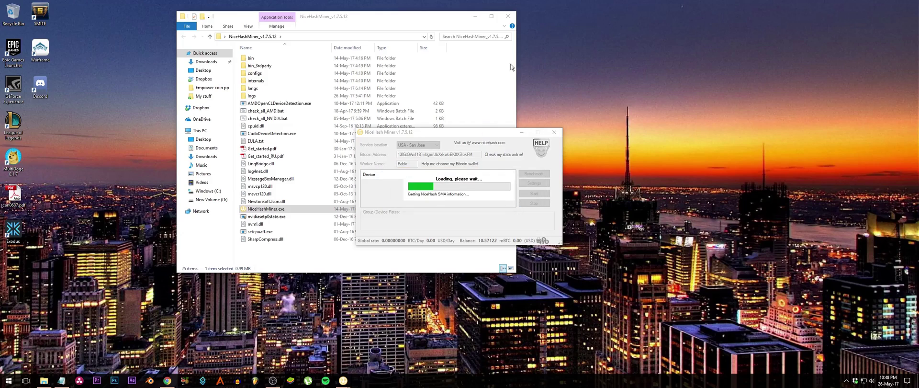
pyautogui.click(475, 16)
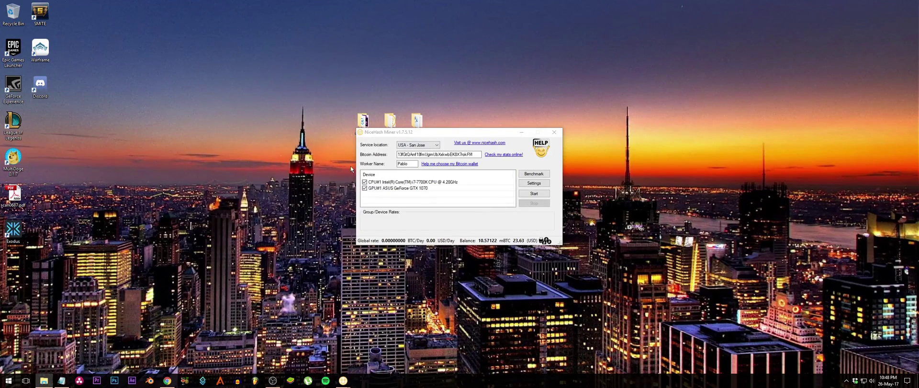
pyautogui.moveTo(447, 135); pyautogui.dragTo(350, 117)
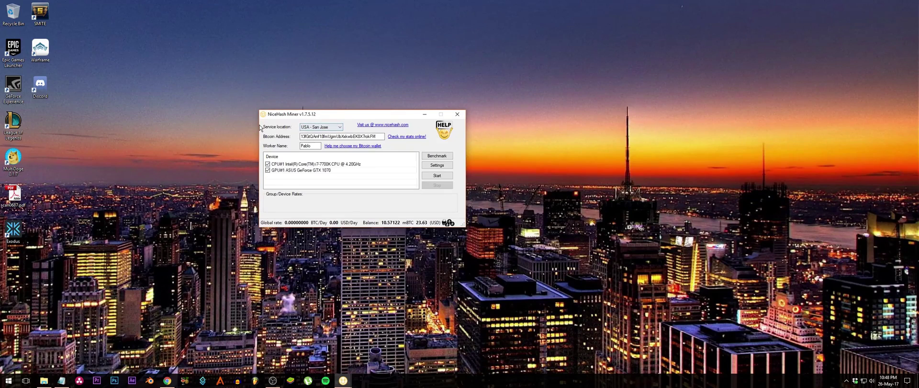
# - Review the available service locations, the Bitcoin address and the worker name in the miner, leaving USA - San Jose as the location
pyautogui.click(326, 128)
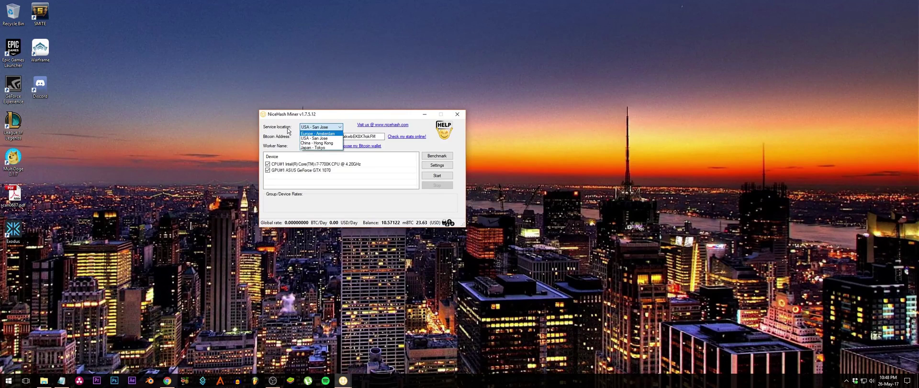
pyautogui.click(332, 81)
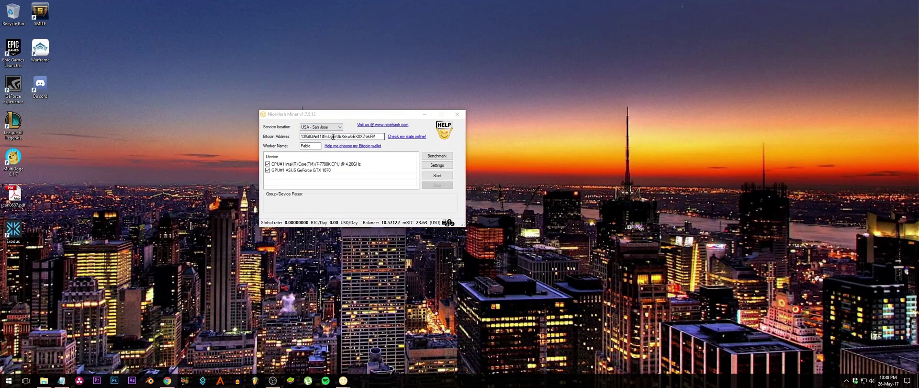
pyautogui.moveTo(380, 136); pyautogui.dragTo(290, 149)
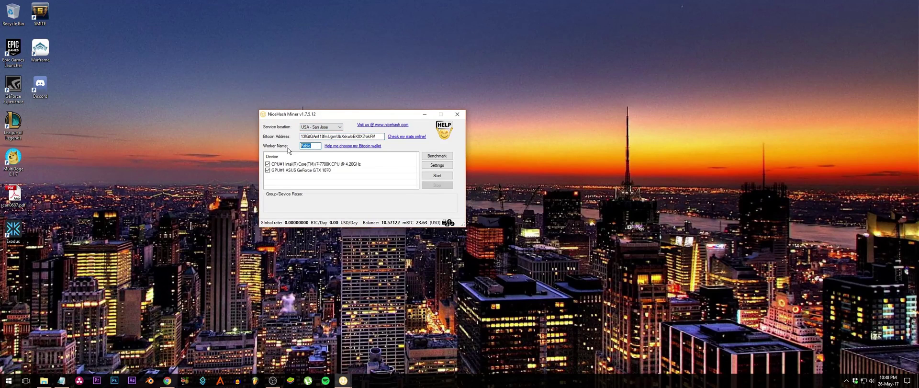
pyautogui.click(327, 71)
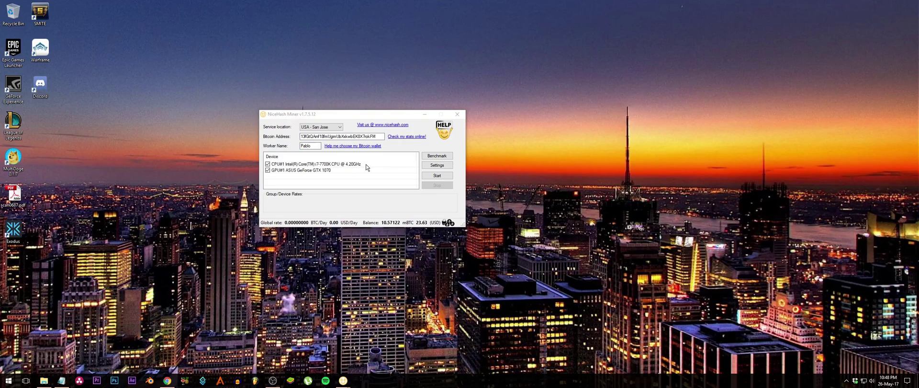
# - Review the benchmark types, switching to Precise and back to Standard, and close the benchmark dialog without running it
pyautogui.click(436, 156)
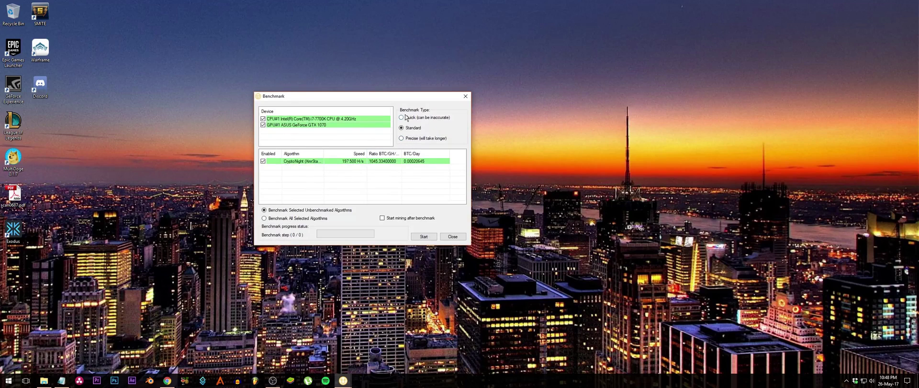
pyautogui.click(401, 139)
pyautogui.click(401, 128)
pyautogui.click(450, 239)
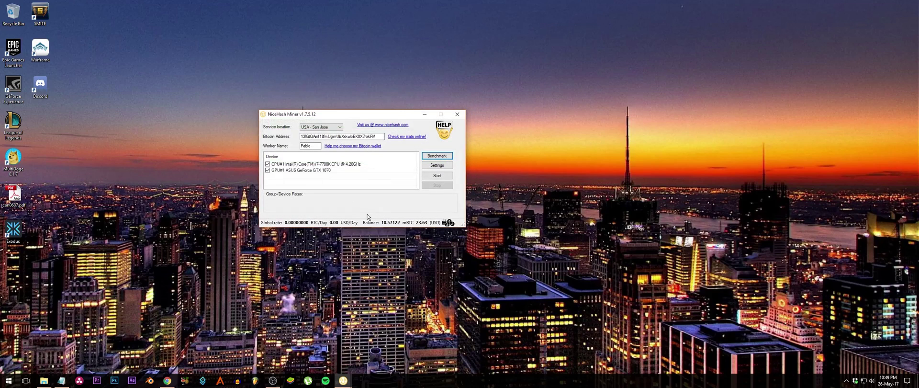
# - Review the miner's general settings, including Hide Mining Windows, and save and close them
pyautogui.click(430, 166)
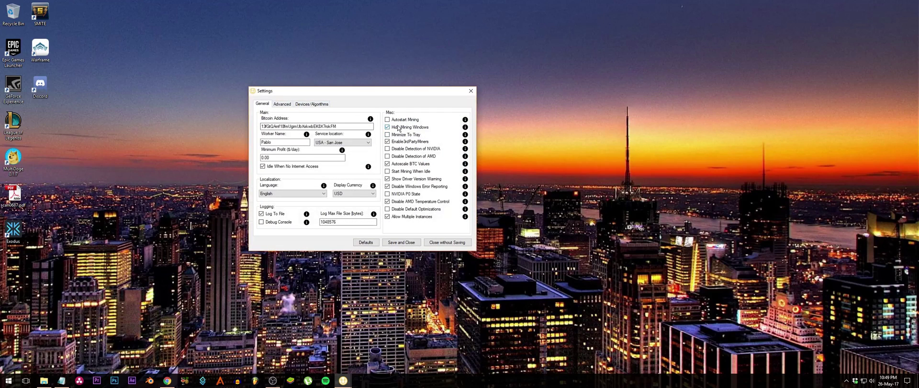
pyautogui.moveTo(398, 128)
pyautogui.click(400, 242)
pyautogui.click(465, 216)
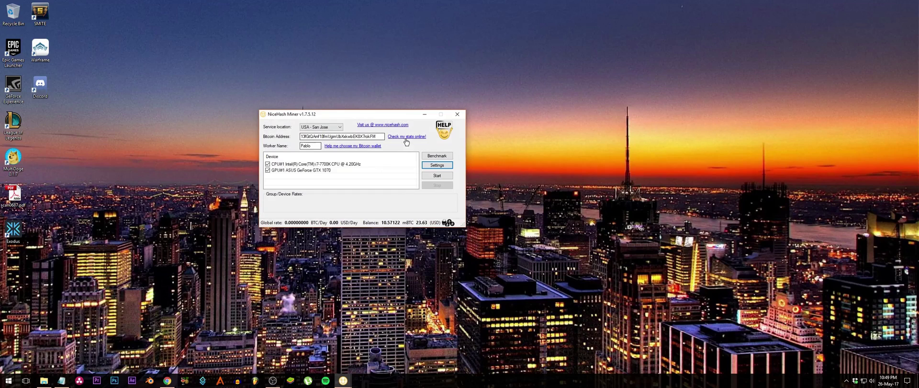
# - Start mining with the CPU and the GTX 1070, and check their speeds and daily earning rates
pyautogui.rightClick(519, 87)
pyautogui.click(529, 108)
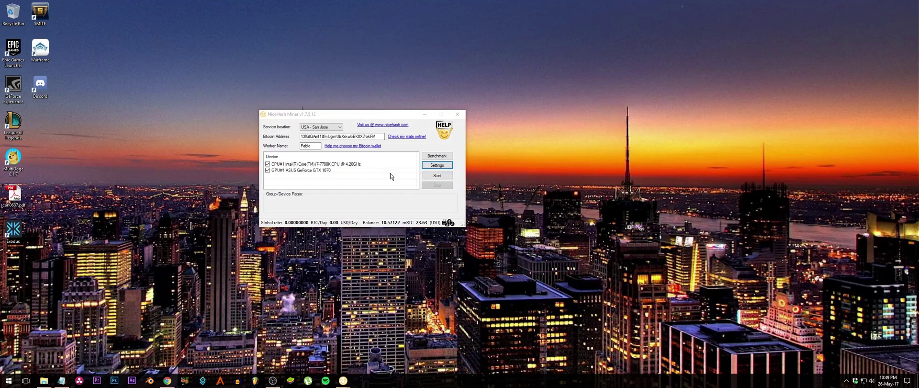
pyautogui.click(442, 177)
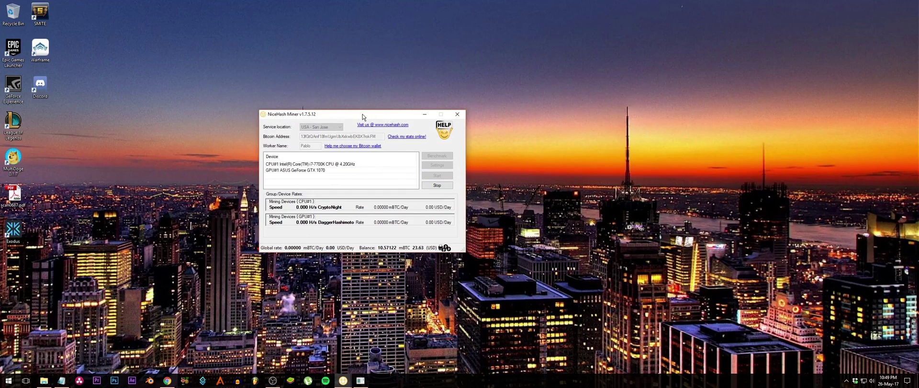
pyautogui.moveTo(363, 114); pyautogui.dragTo(417, 101)
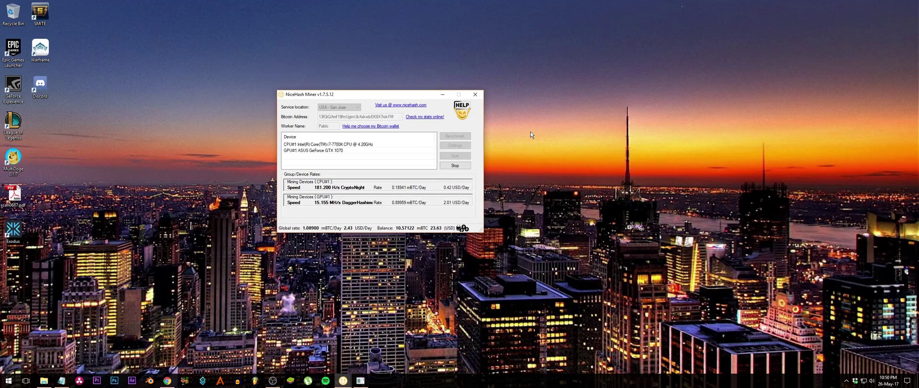
pyautogui.click(516, 111)
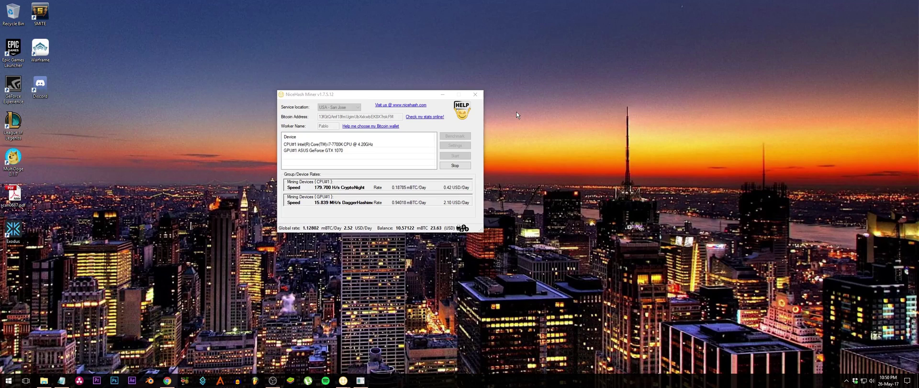
pyautogui.click(353, 231)
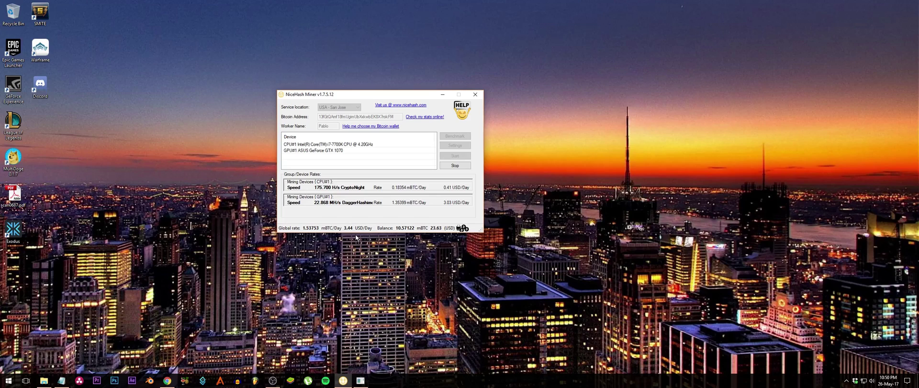
pyautogui.click(500, 57)
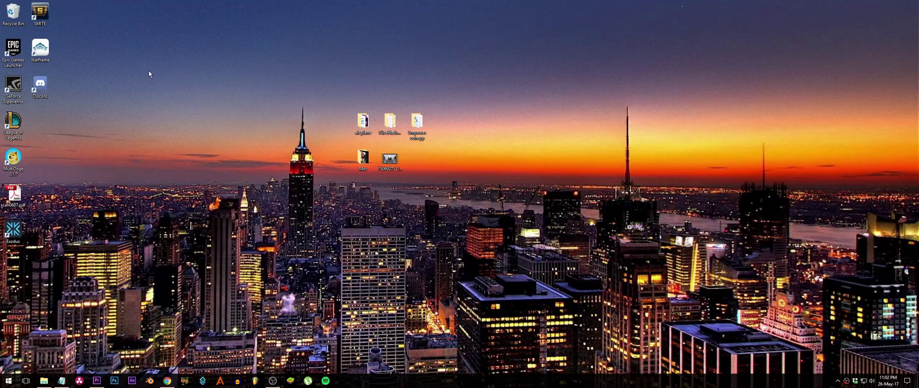
pyautogui.click(167, 380)
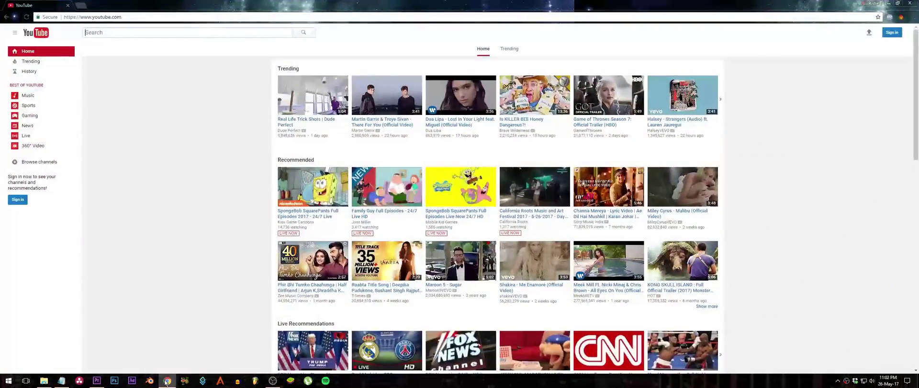
pyautogui.click(166, 380)
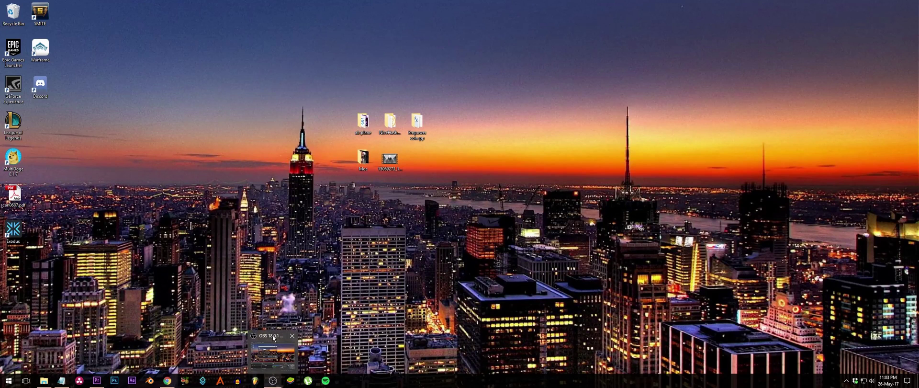
pyautogui.moveTo(274, 337)
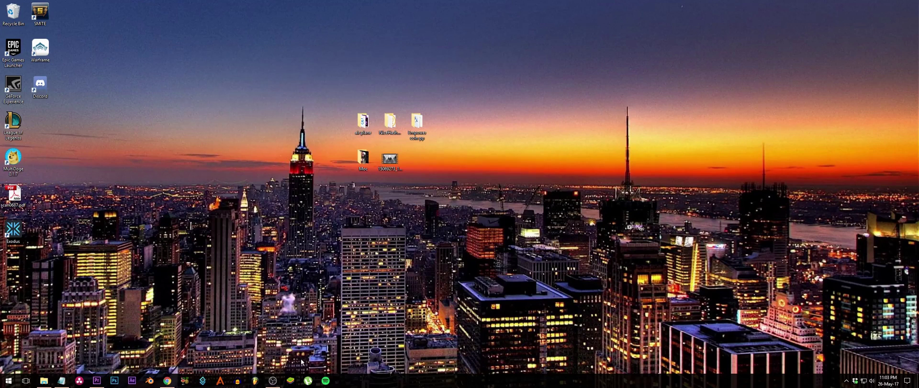